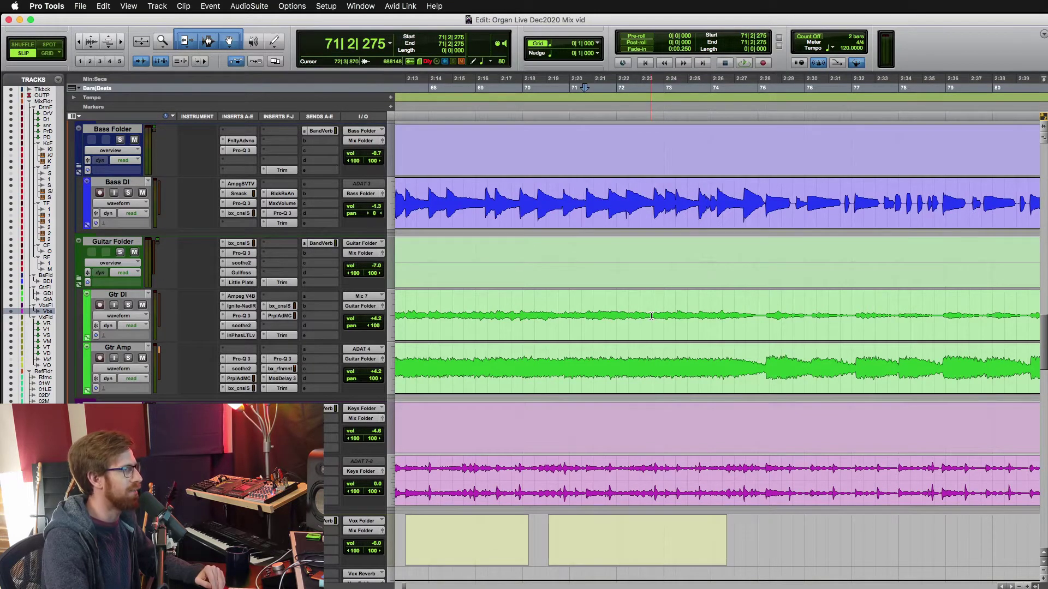
# - Centre the Gtr Amp pan, mute Gtr DI, and play the section to audition the amp guitar
pyautogui.keyDown('alt'); pyautogui.click(375, 379); pyautogui.keyUp('alt')
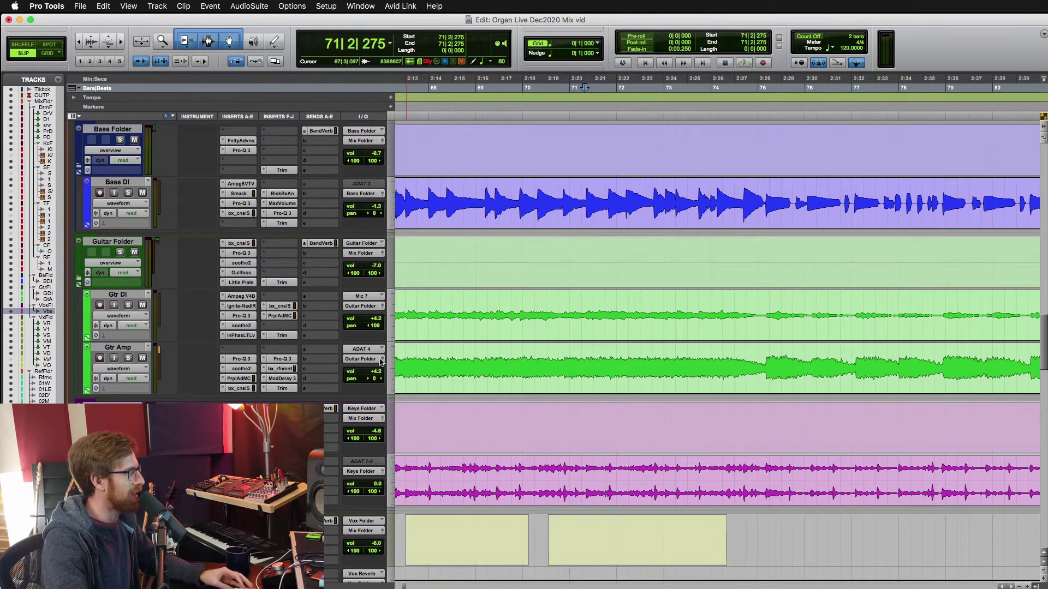
pyautogui.click(142, 305)
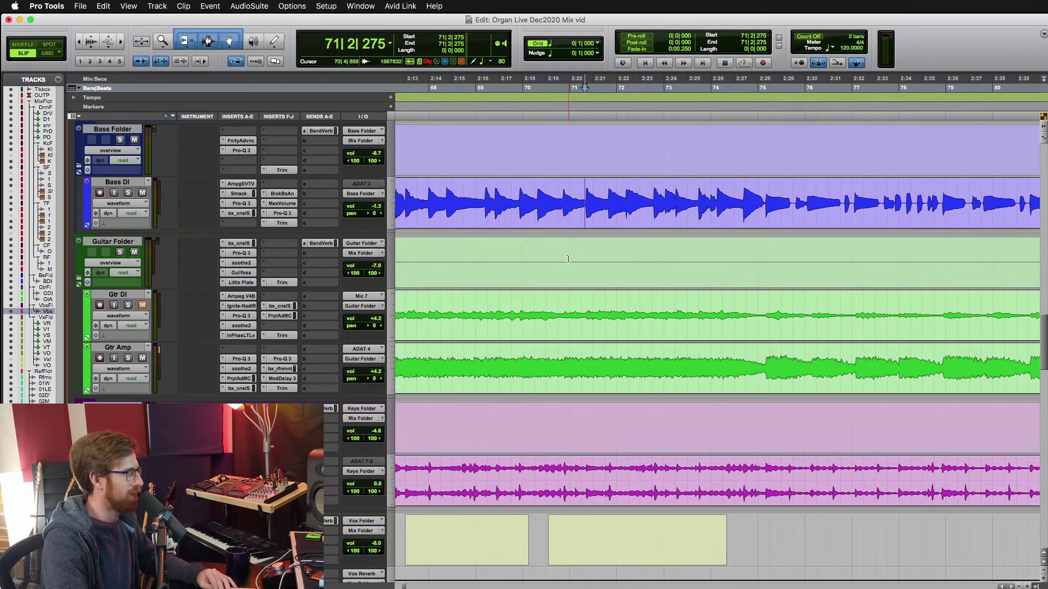
pyautogui.press('space')
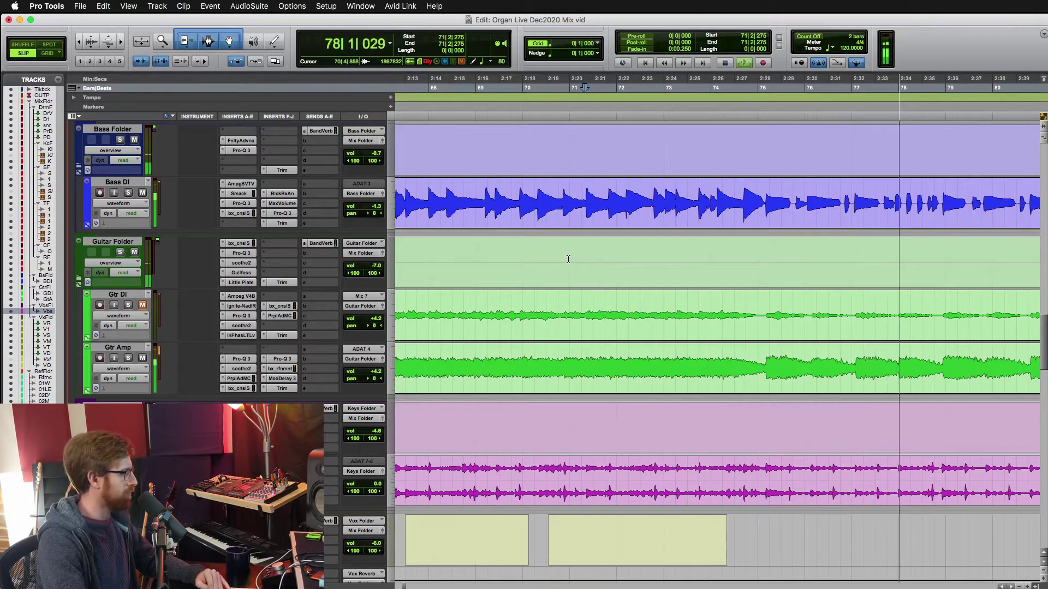
pyautogui.press('space')
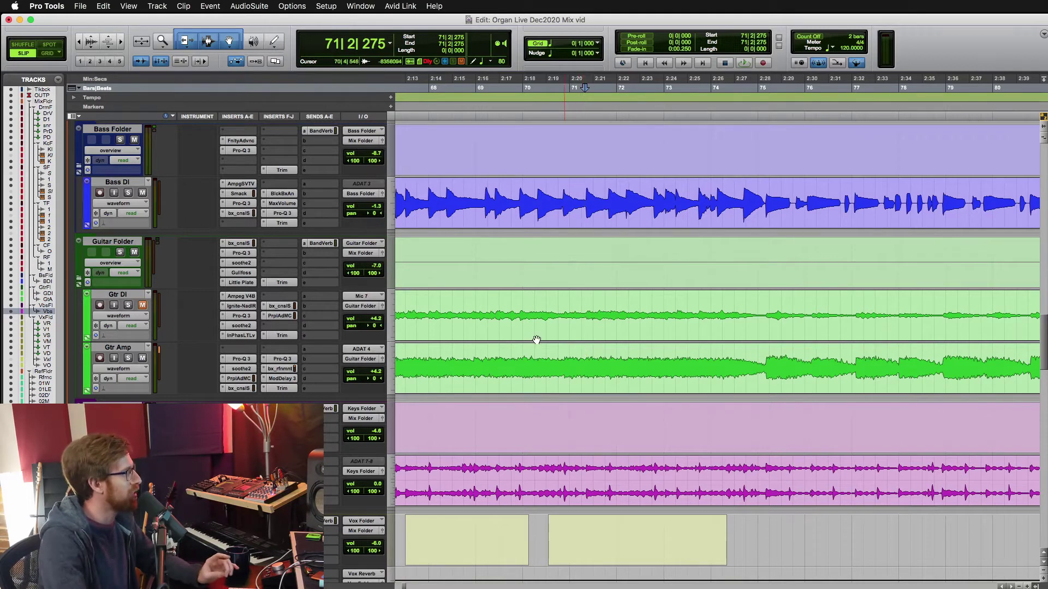
# - Mute Gtr Amp, unmute Gtr DI, and bypass all of Gtr DI's insert plugins
pyautogui.click(142, 358)
pyautogui.click(142, 305)
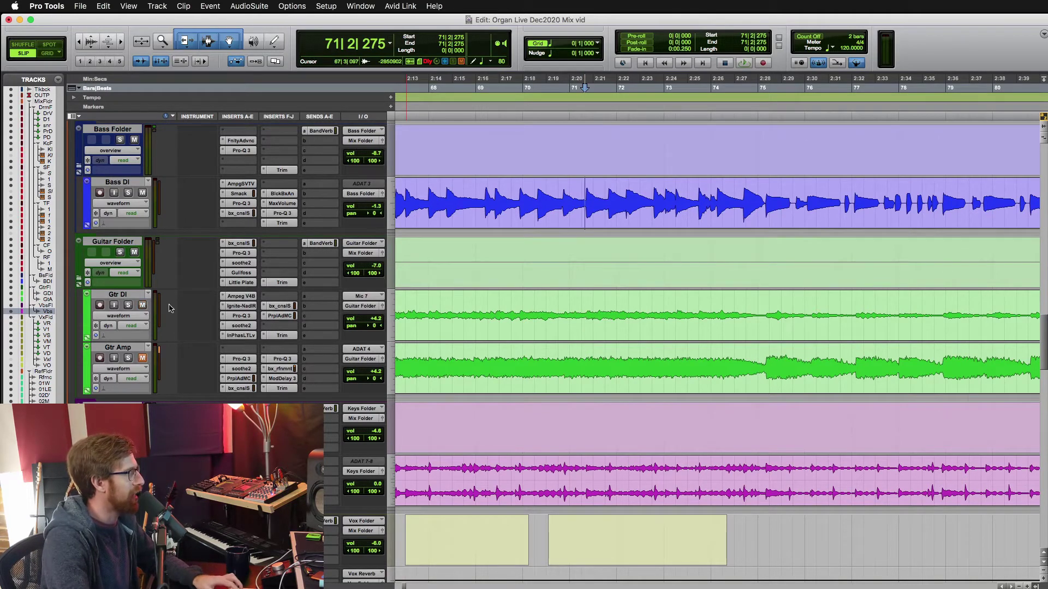
pyautogui.keyDown('shift'); pyautogui.keyDown('super'); pyautogui.click(243, 297); pyautogui.keyUp('super'); pyautogui.keyUp('shift')
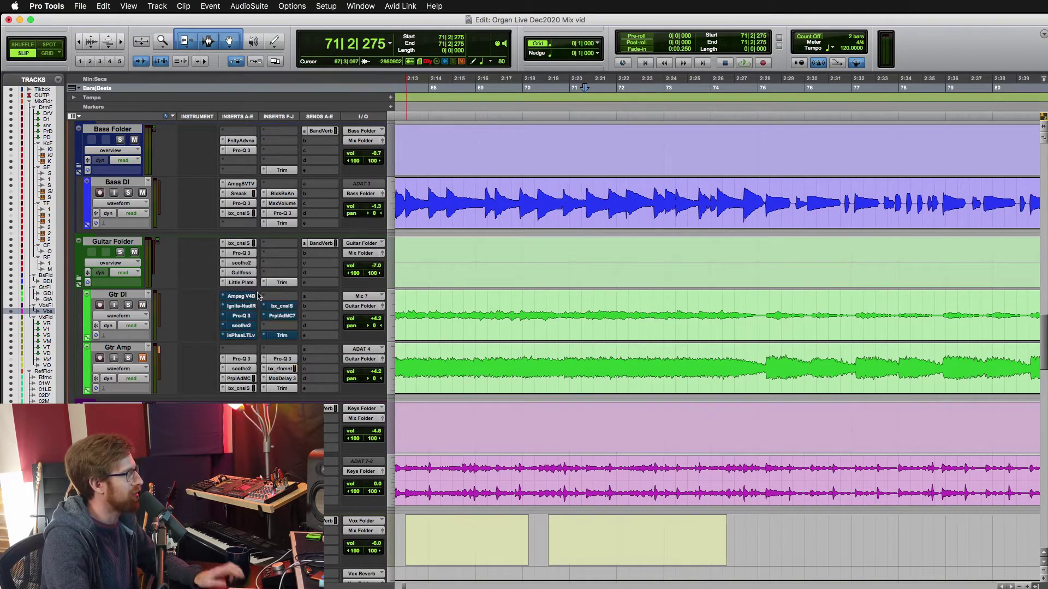
# - Solo Gtr DI and play the section to hear the dry DI signal
pyautogui.click(130, 304)
pyautogui.press('space')
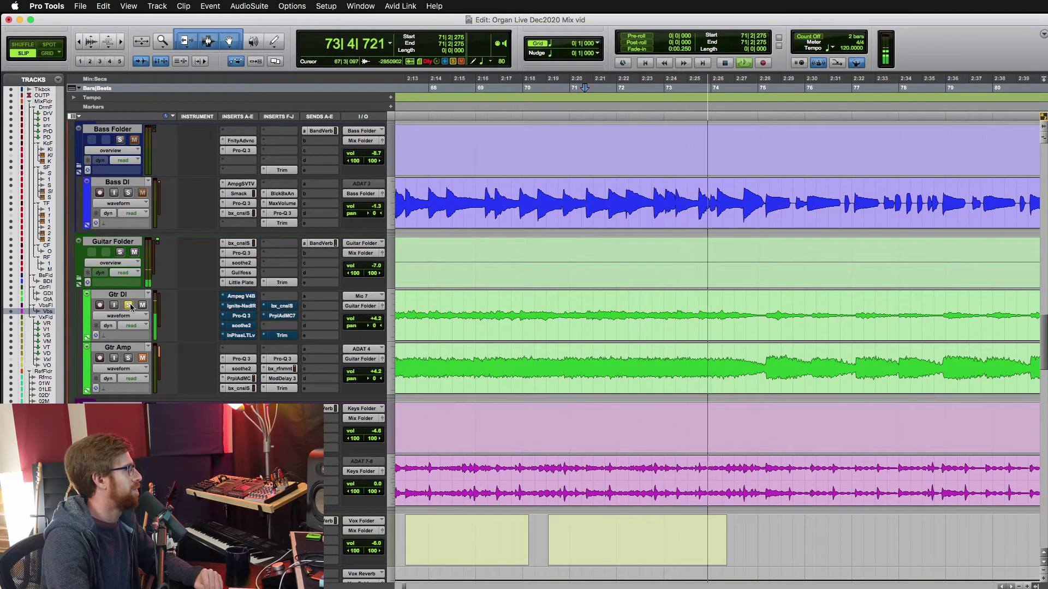
pyautogui.press('space')
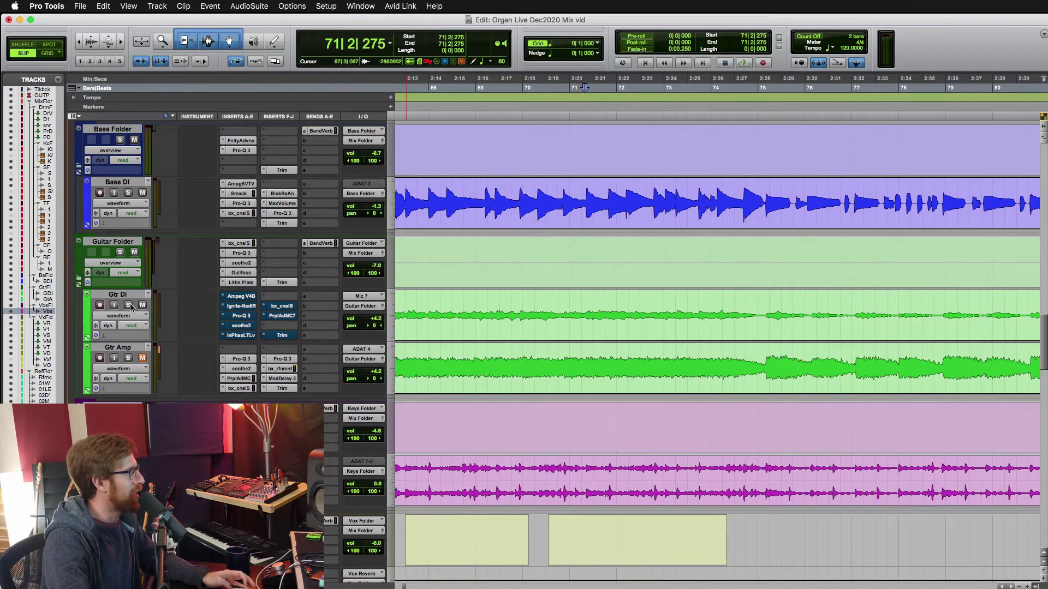
# - Unsolo Gtr DI, then inspect its Ampeg V4B and Ignite NadIR plugin windows and close them
pyautogui.click(129, 305)
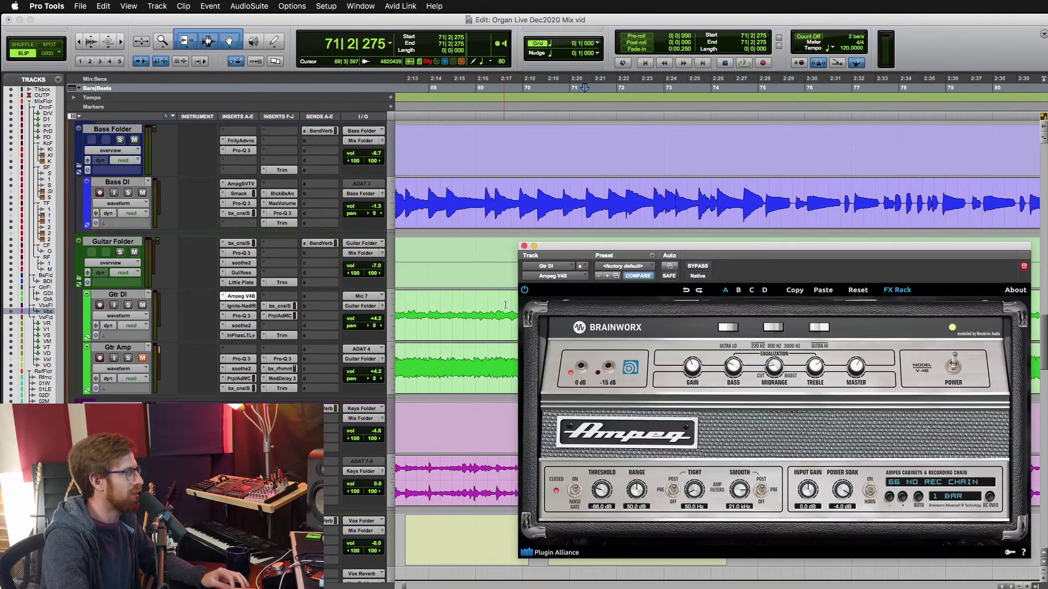
pyautogui.moveTo(704, 248); pyautogui.dragTo(666, 142)
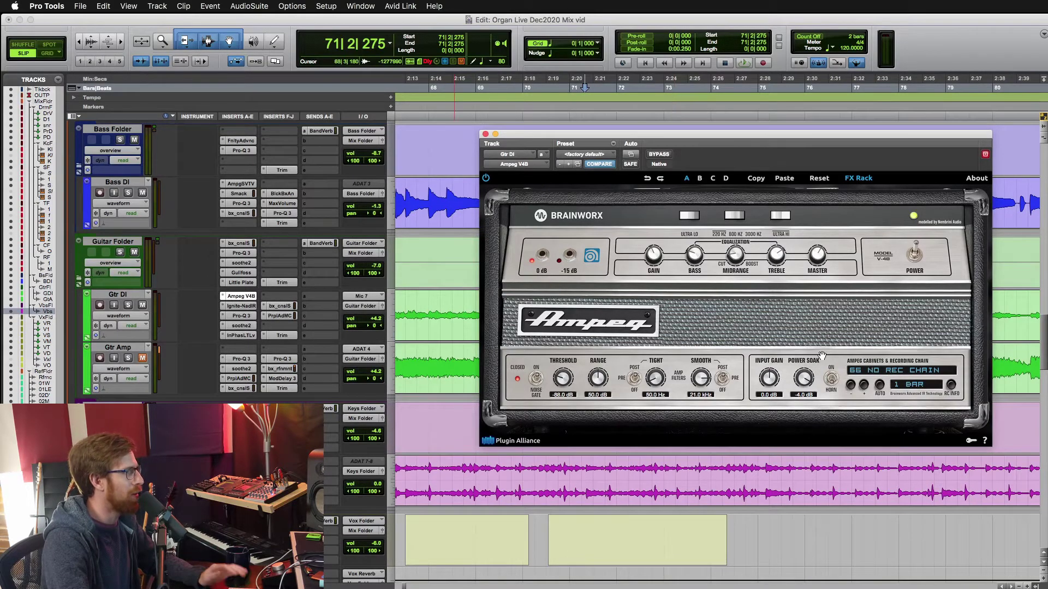
pyautogui.click(247, 307)
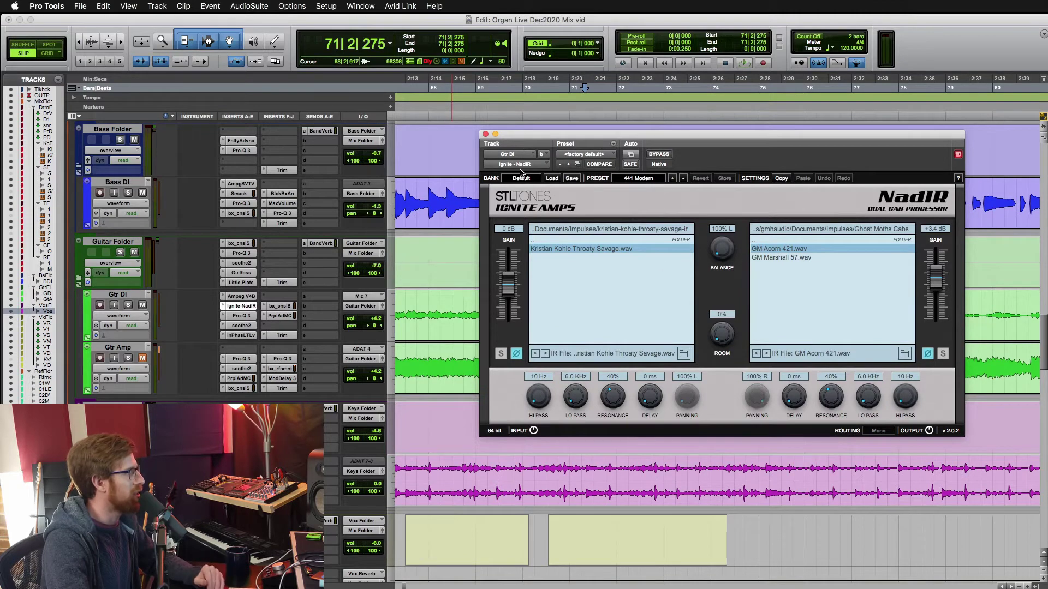
pyautogui.click(485, 135)
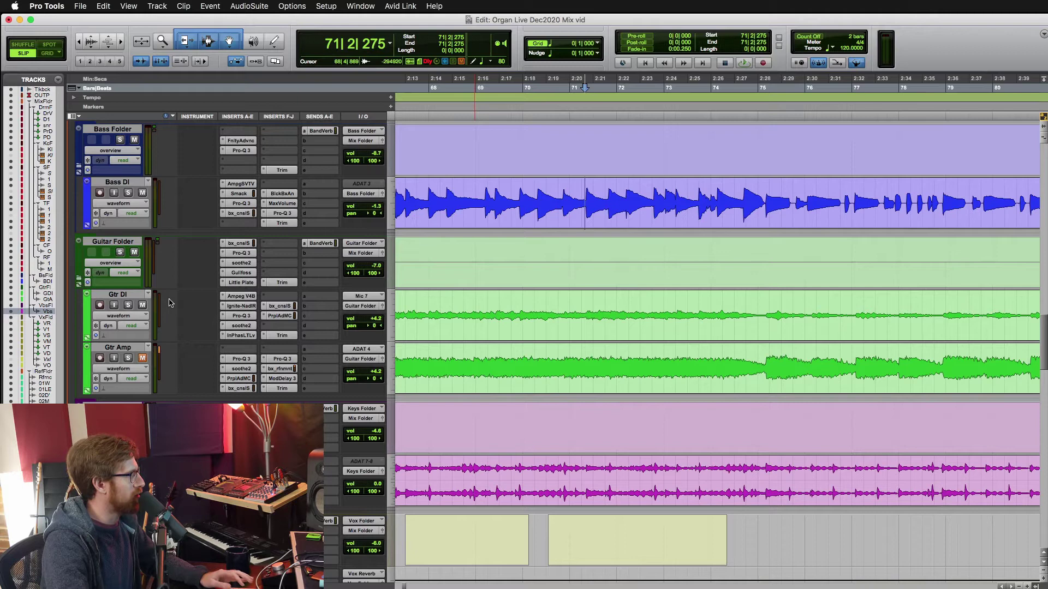
# - Solo Gtr DI with its Ampeg V4B and NadIR plugins active and play the section
pyautogui.click(128, 305)
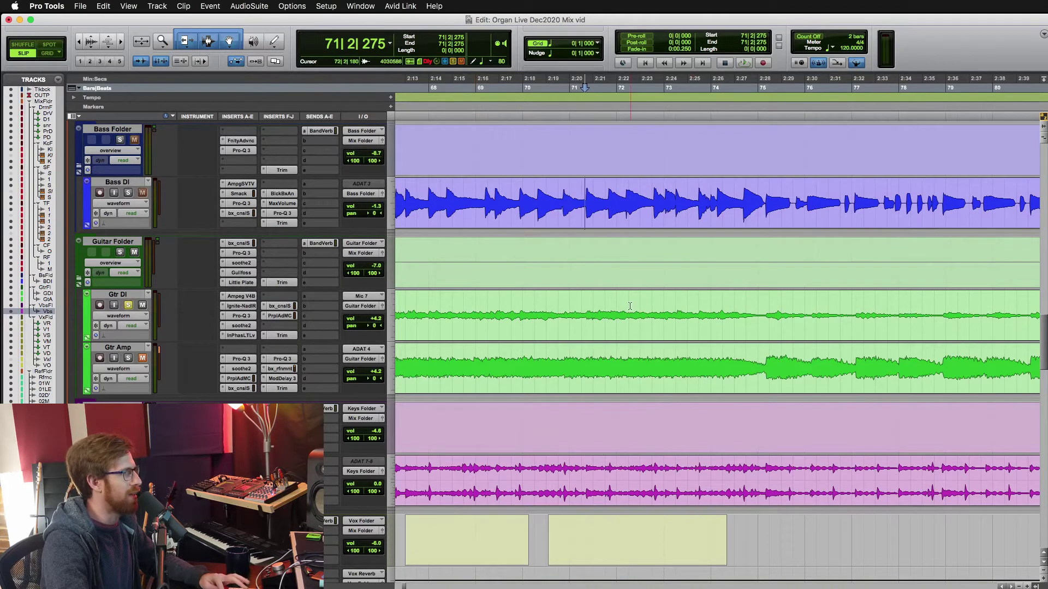
pyautogui.press('space')
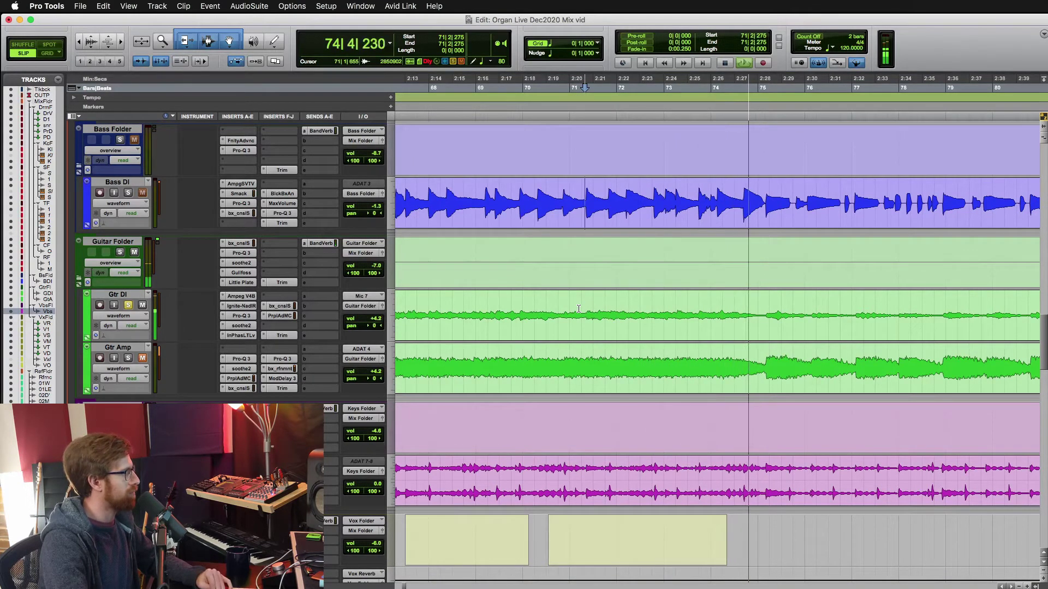
pyautogui.press('space')
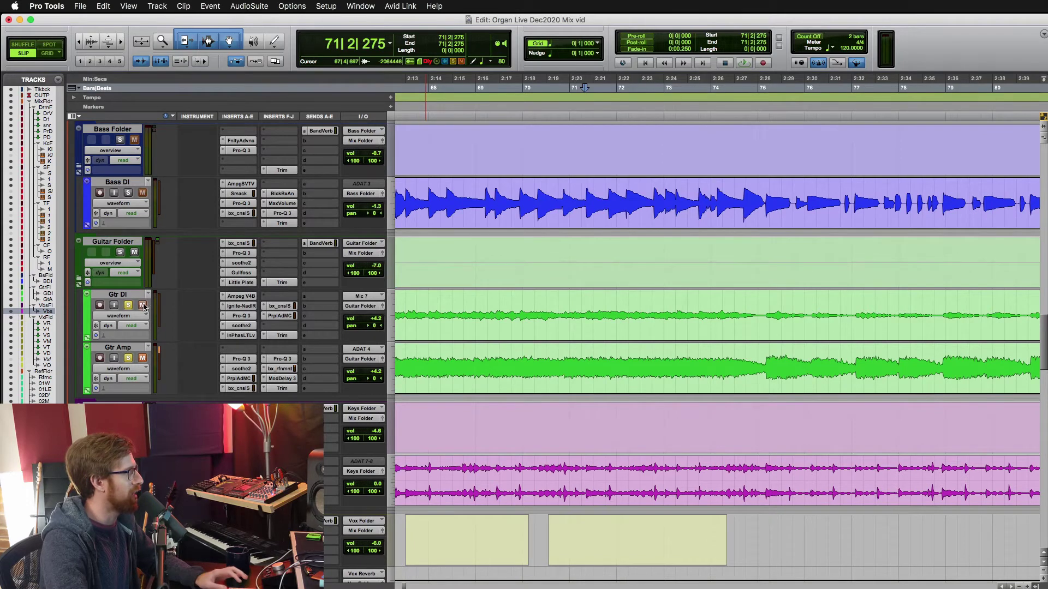
pyautogui.press('space')
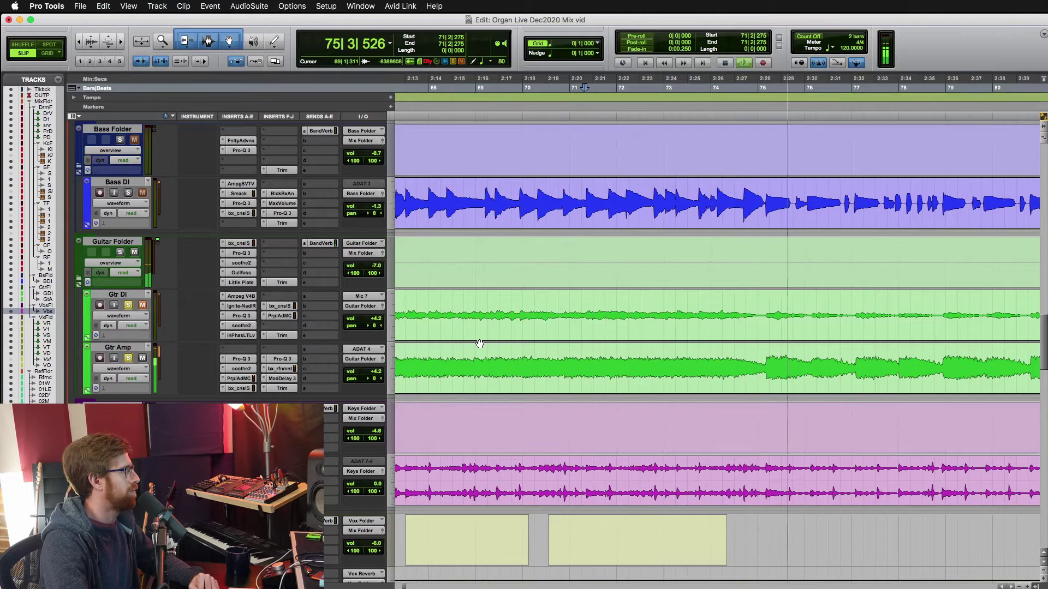
pyautogui.press('space')
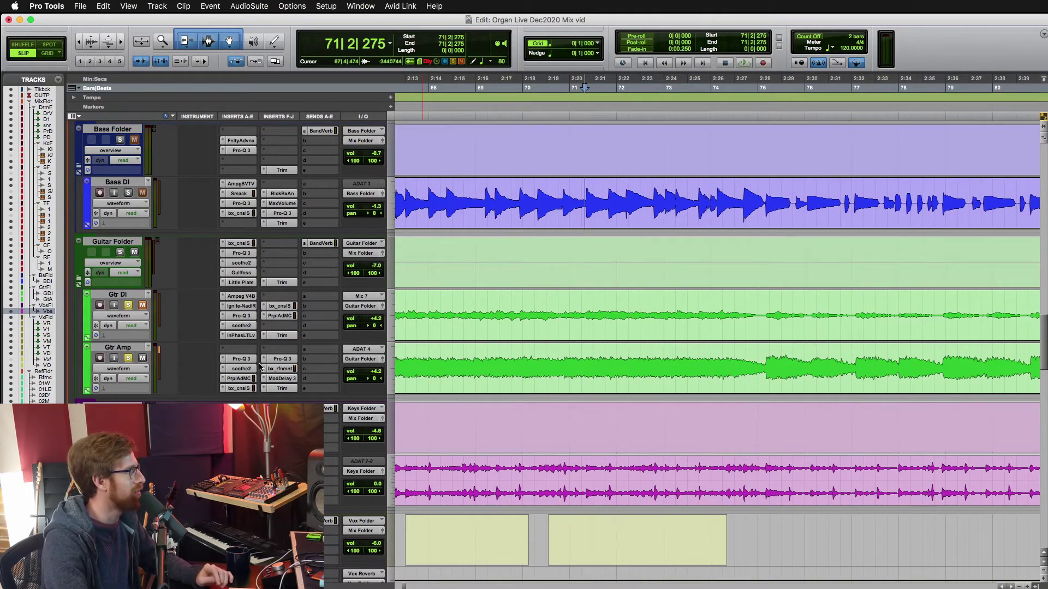
# - Unmute Gtr DI and play it from 71|2|275, then stop
pyautogui.click(142, 305)
pyautogui.press('space')
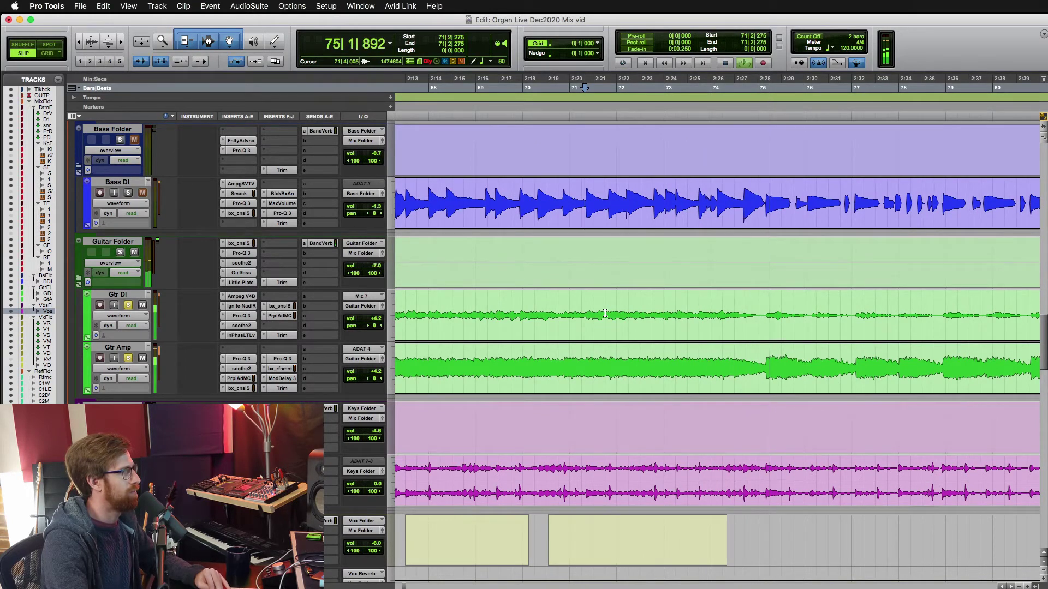
pyautogui.press('space')
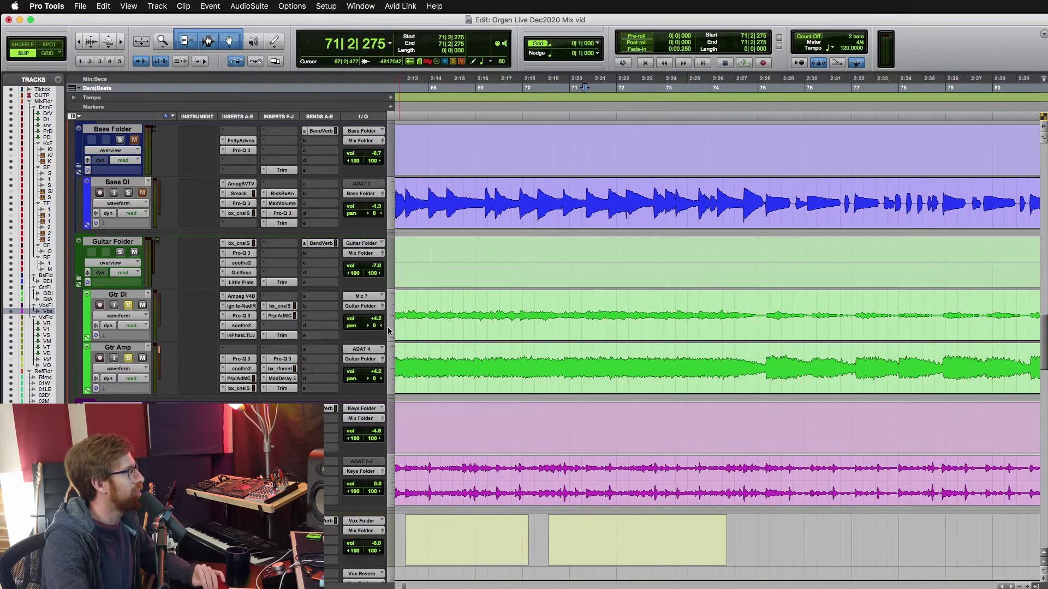
# - Pan Gtr DI hard left to <100 and play it back
pyautogui.moveTo(376, 329)
pyautogui.mouseDown()
pyautogui.moveTo(380, 371)
pyautogui.moveTo(376, 349)
pyautogui.mouseUp()
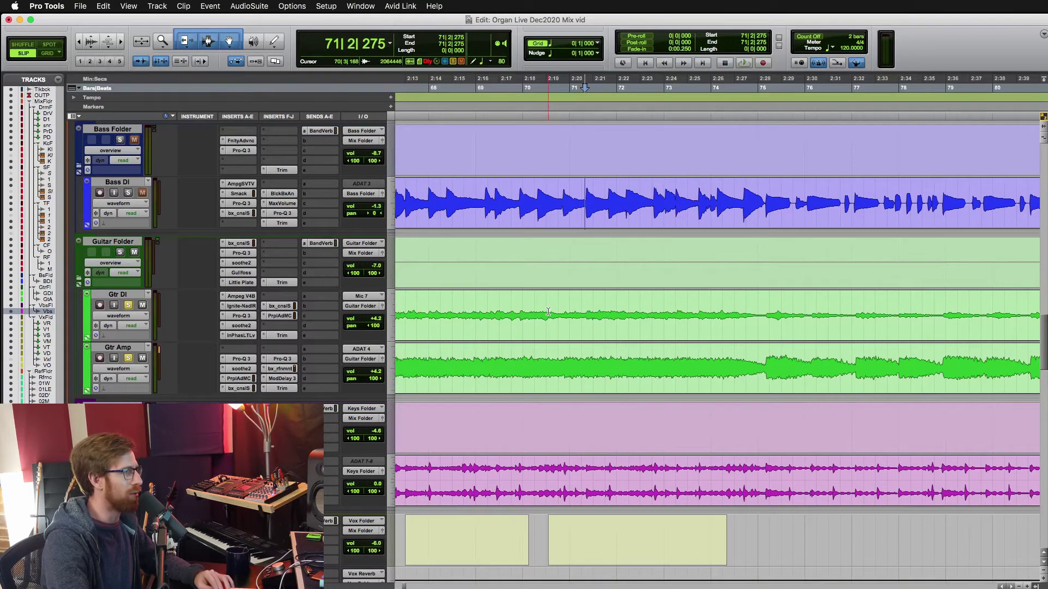
pyautogui.press('space')
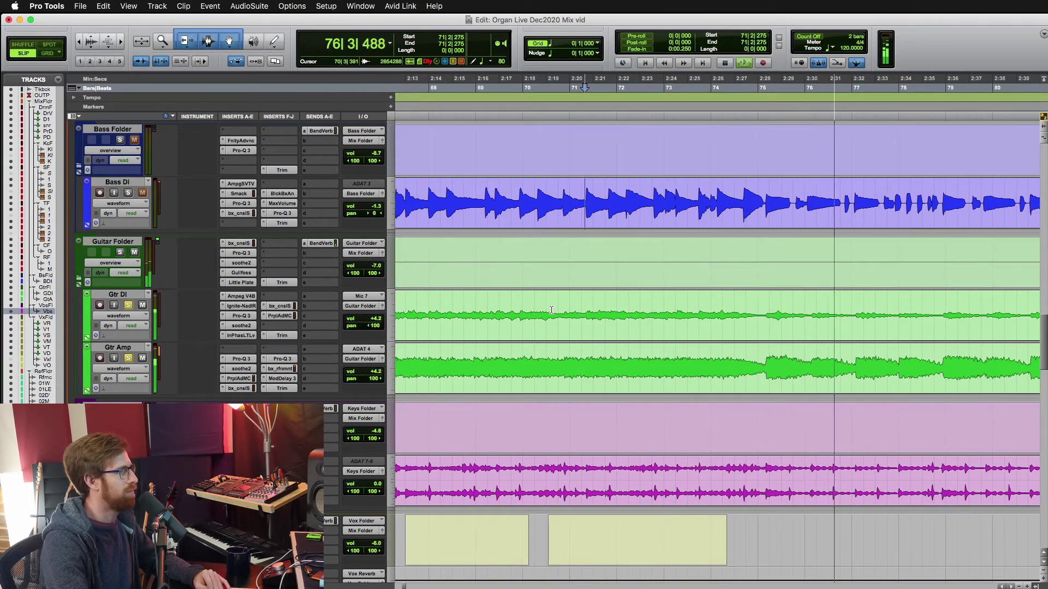
pyautogui.press('space')
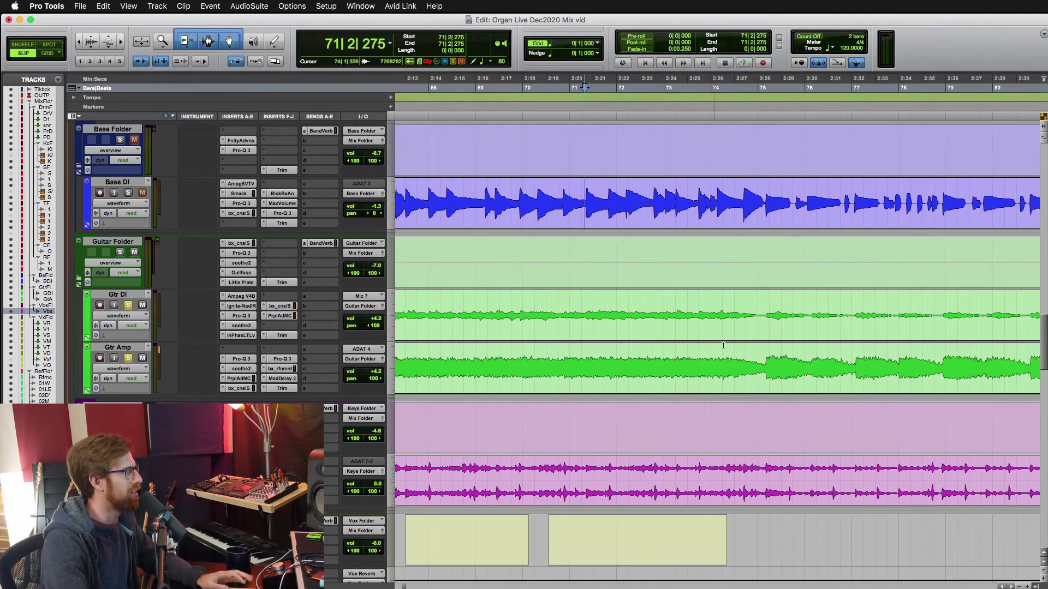
# - Play the guitars from bar 75, then move the playback start back to 70|4|501
pyautogui.click(764, 311)
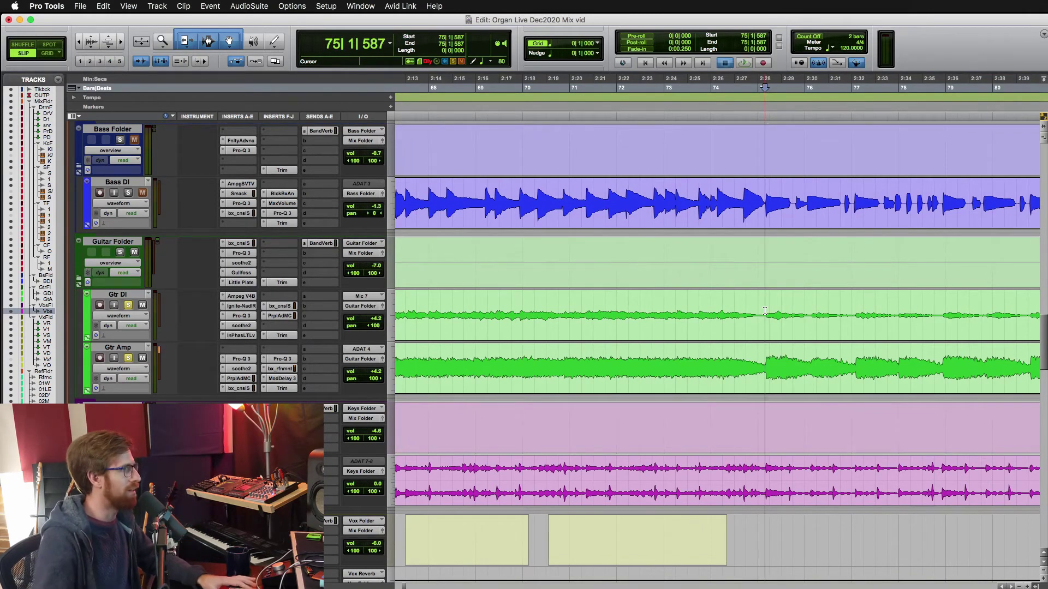
pyautogui.press('space')
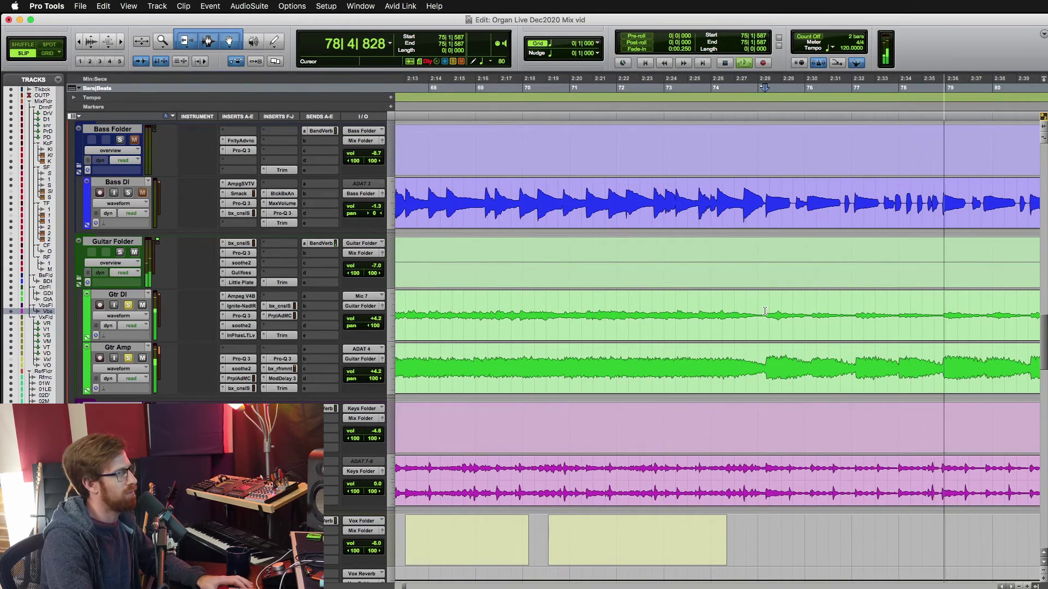
pyautogui.press('space')
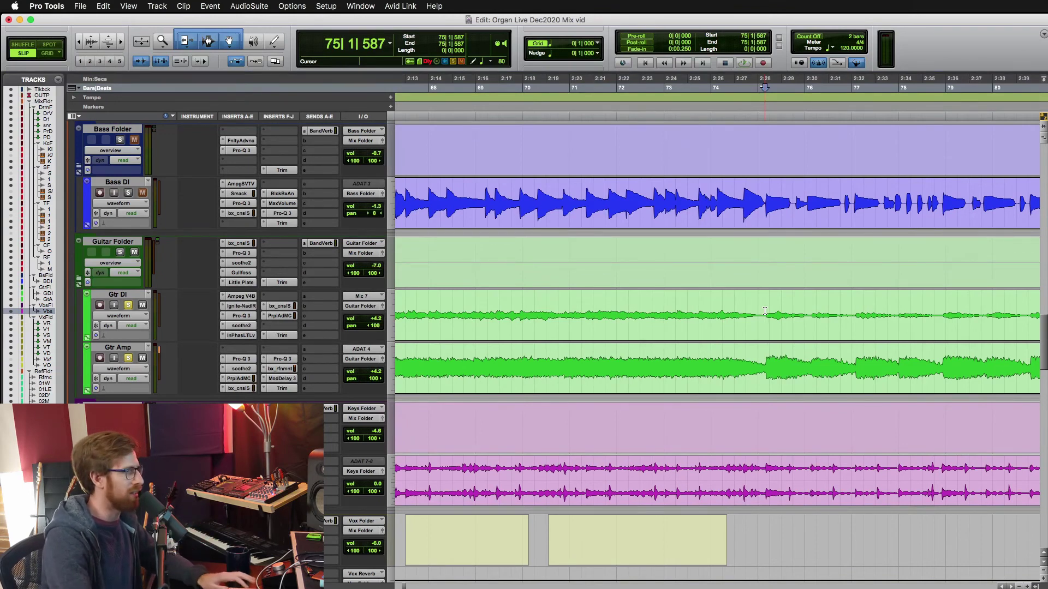
pyautogui.click(564, 310)
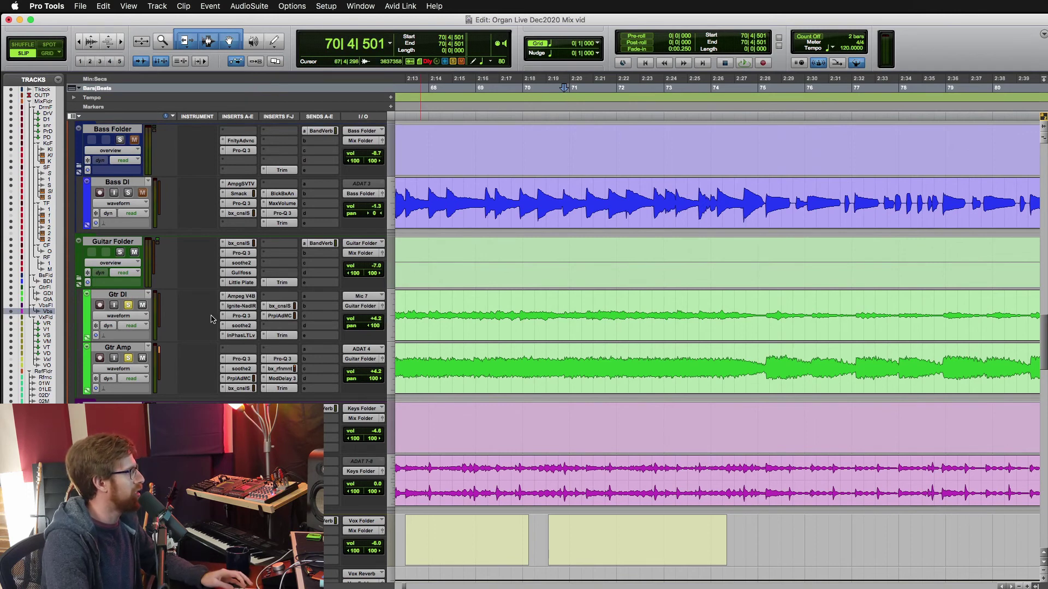
# - Unsolo and mute Gtr DI, save the session, and play the amp guitar from bar 70
pyautogui.click(128, 305)
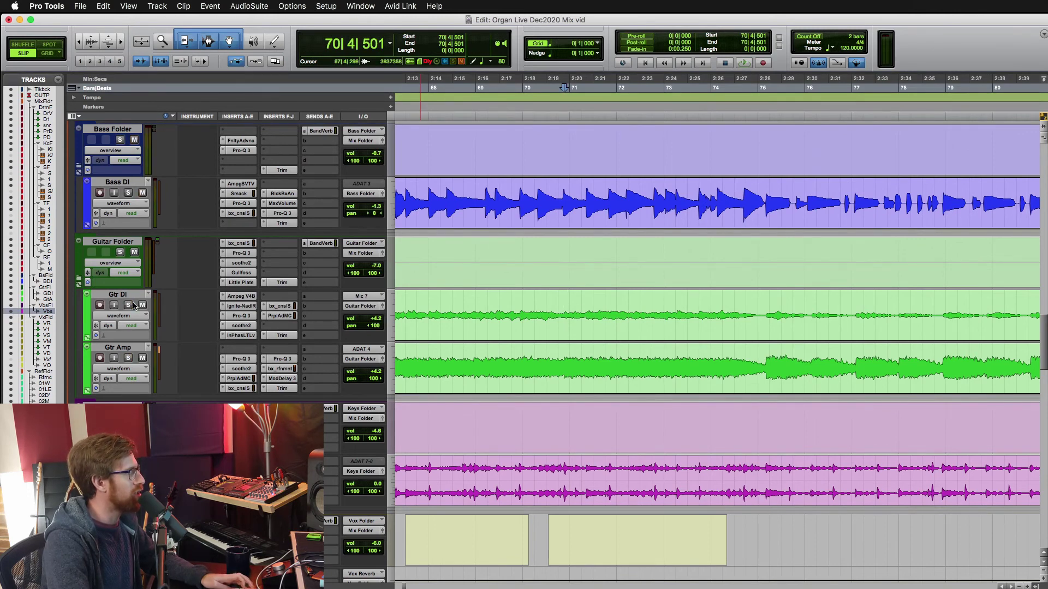
pyautogui.click(143, 305)
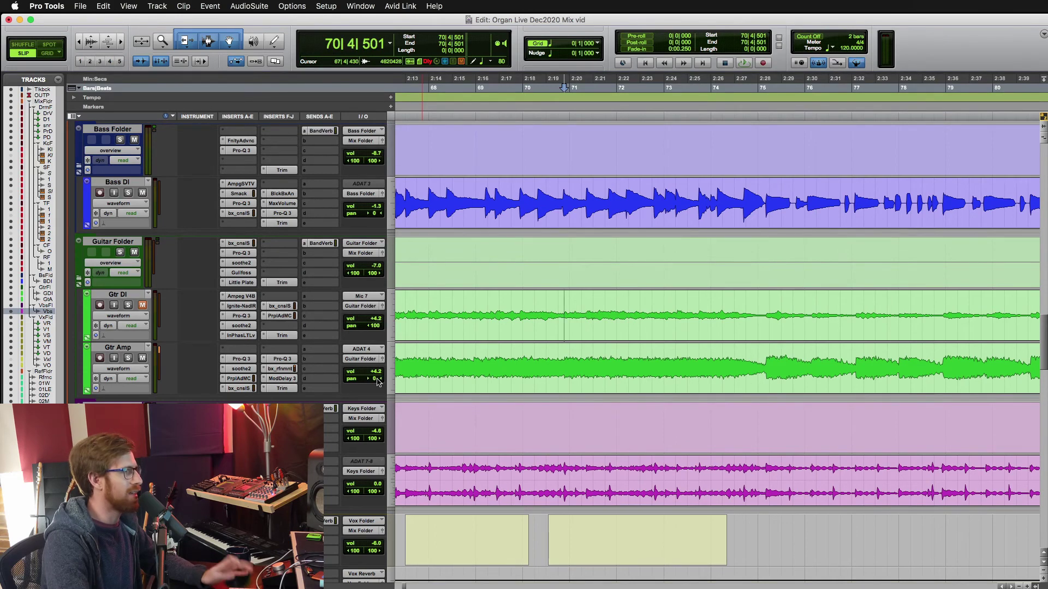
pyautogui.press('super+s')
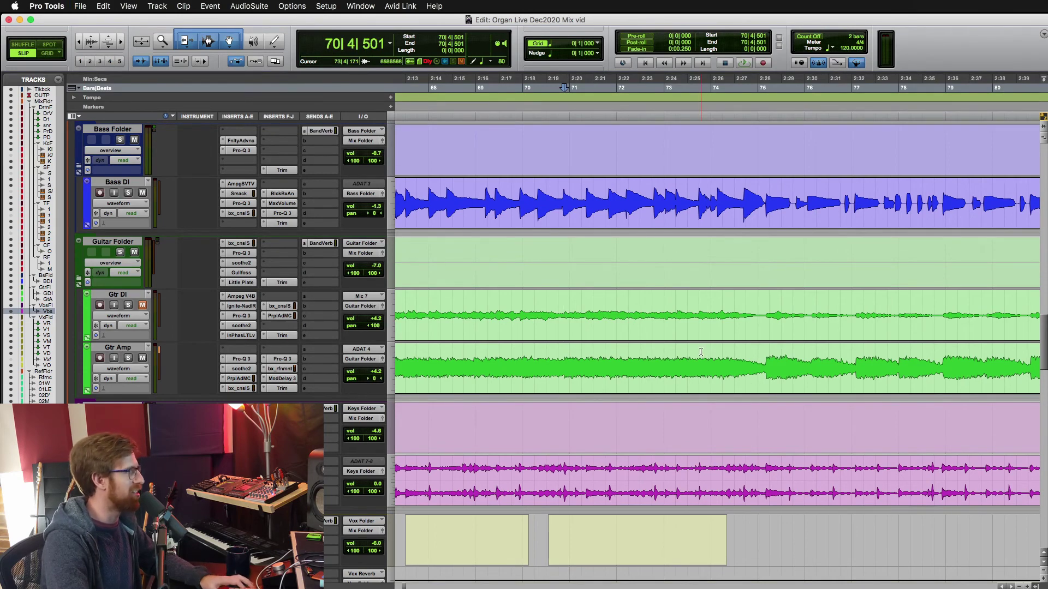
pyautogui.press('space')
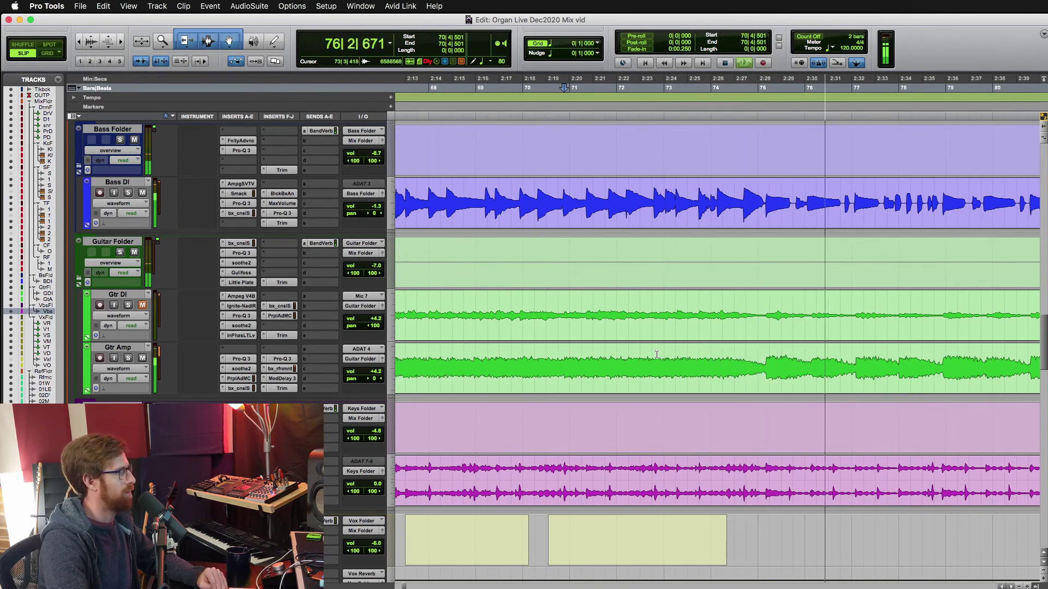
pyautogui.press('space')
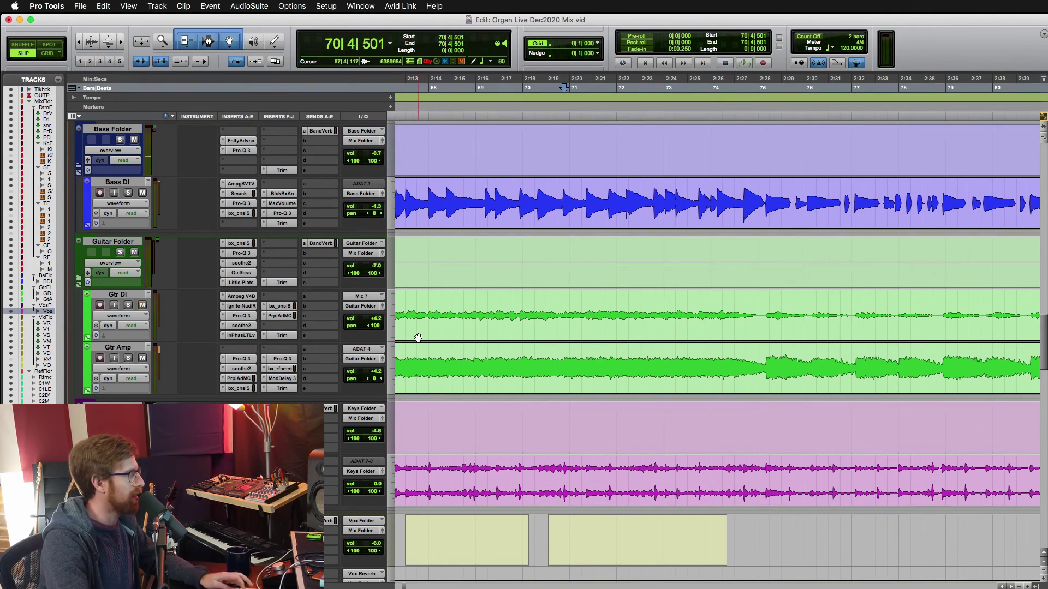
# - Pan Gtr Amp hard right to 100> and play the section back
pyautogui.moveTo(374, 383); pyautogui.dragTo(586, 366)
pyautogui.press('space')
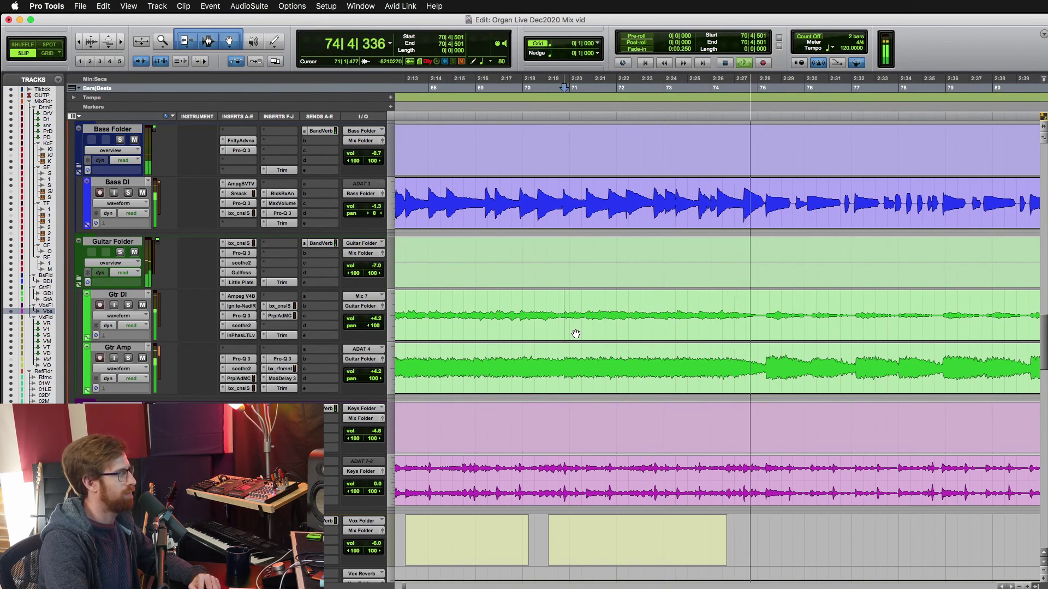
pyautogui.press('space')
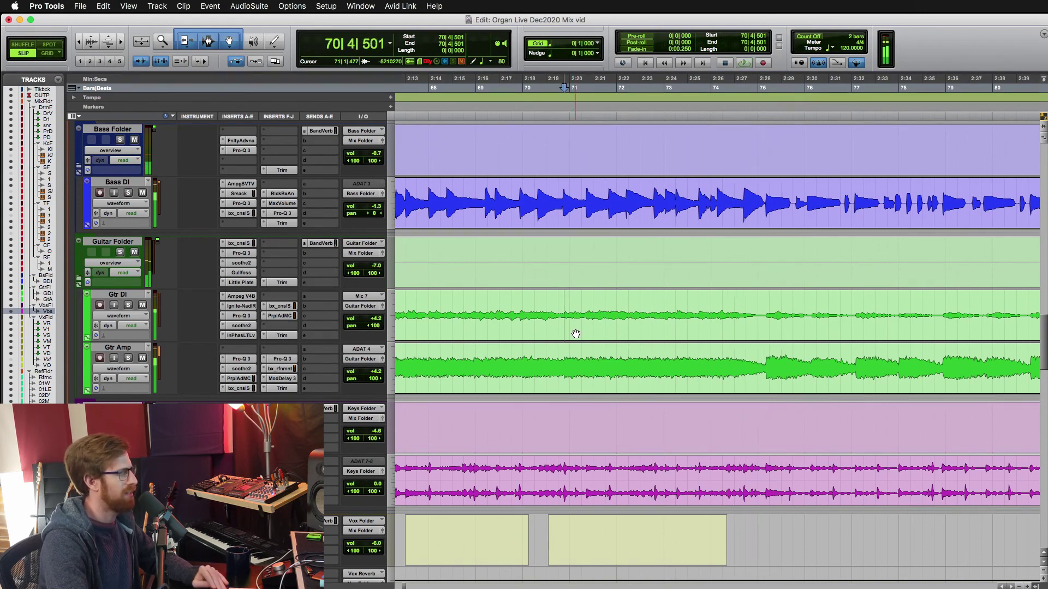